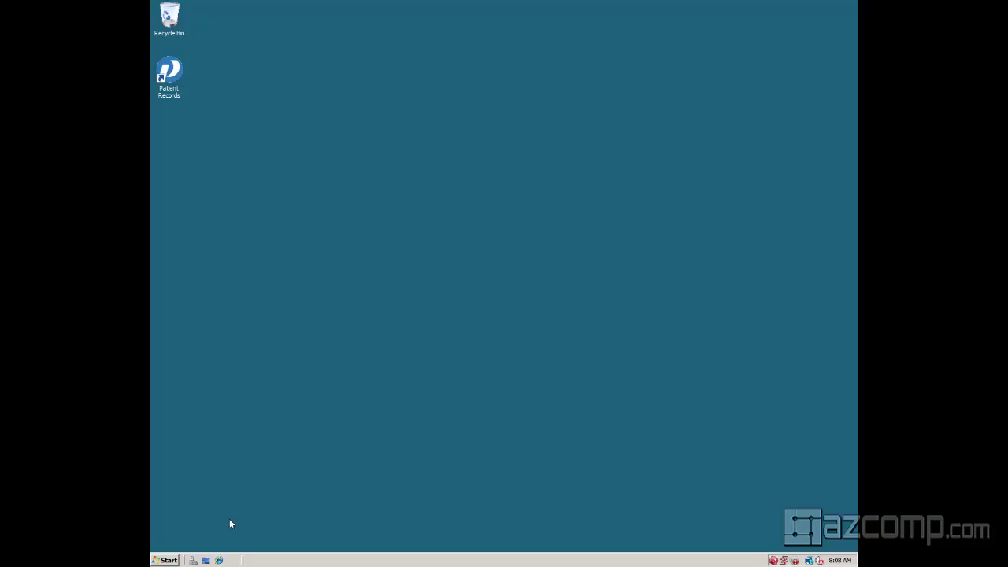
- Open the Computer window from the Start menu to list this PC's drives
click(171, 560)
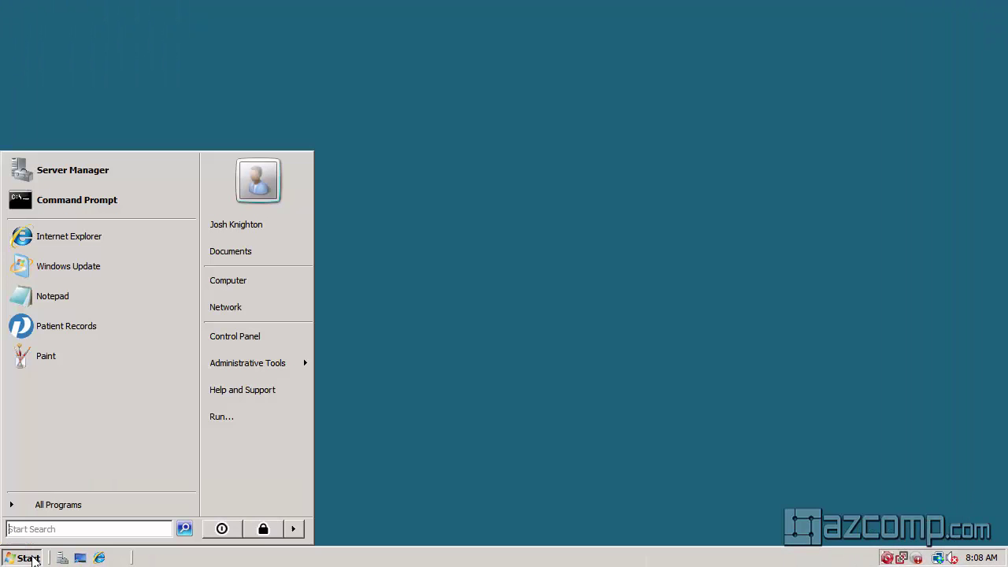
click(269, 296)
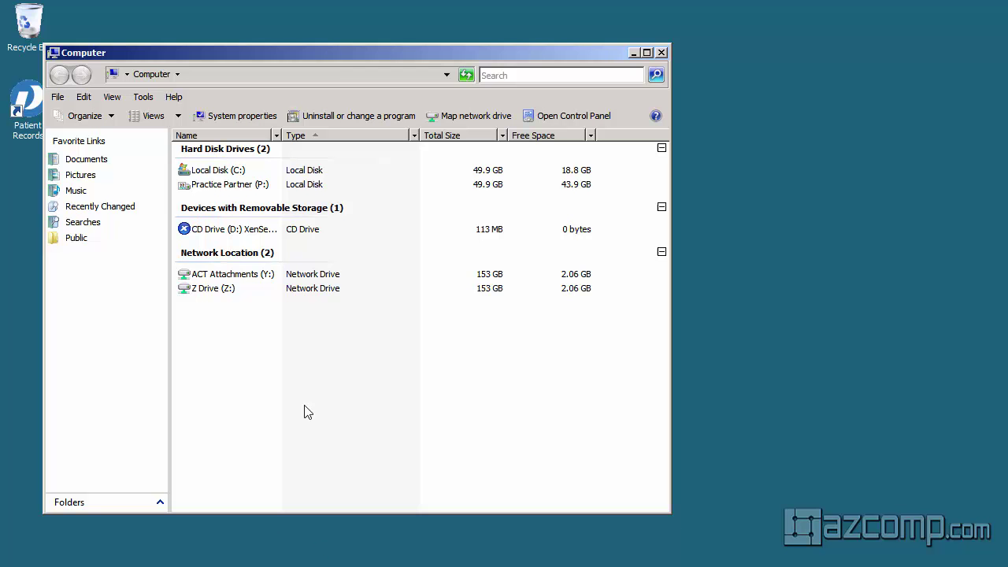
- Open the Practice Partner (P:) drive, then the ppart and Files folders
double_click(234, 189)
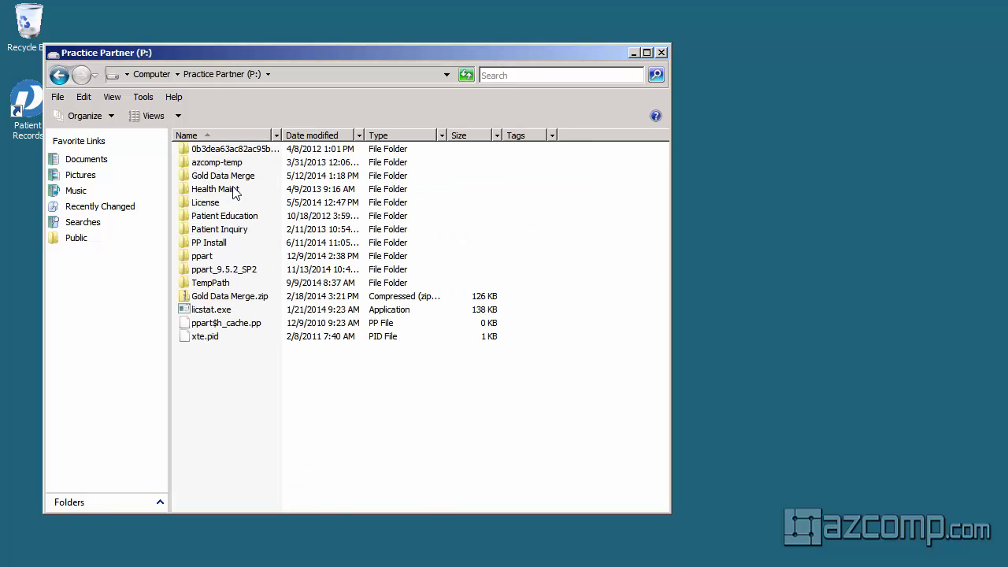
click(204, 262)
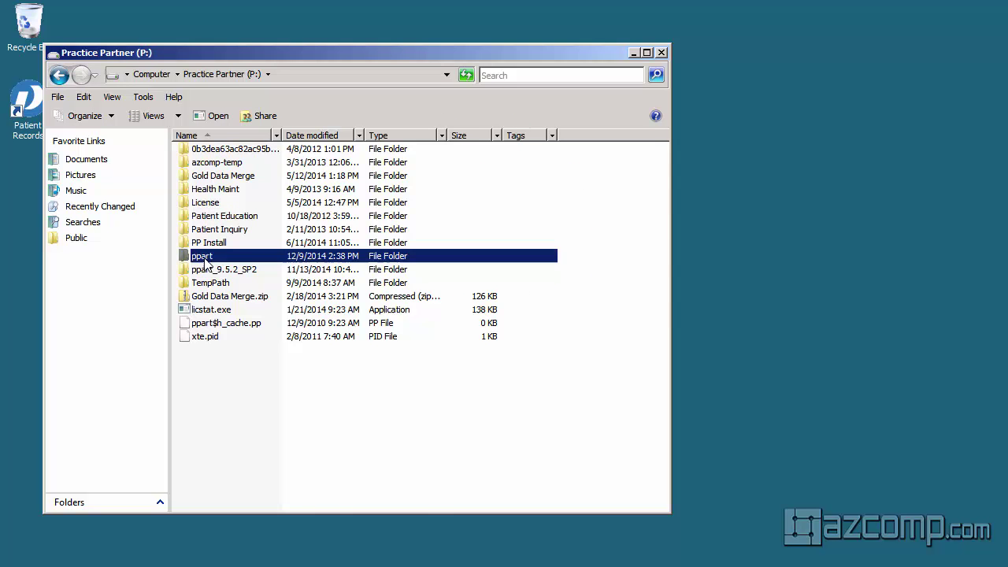
double_click(204, 262)
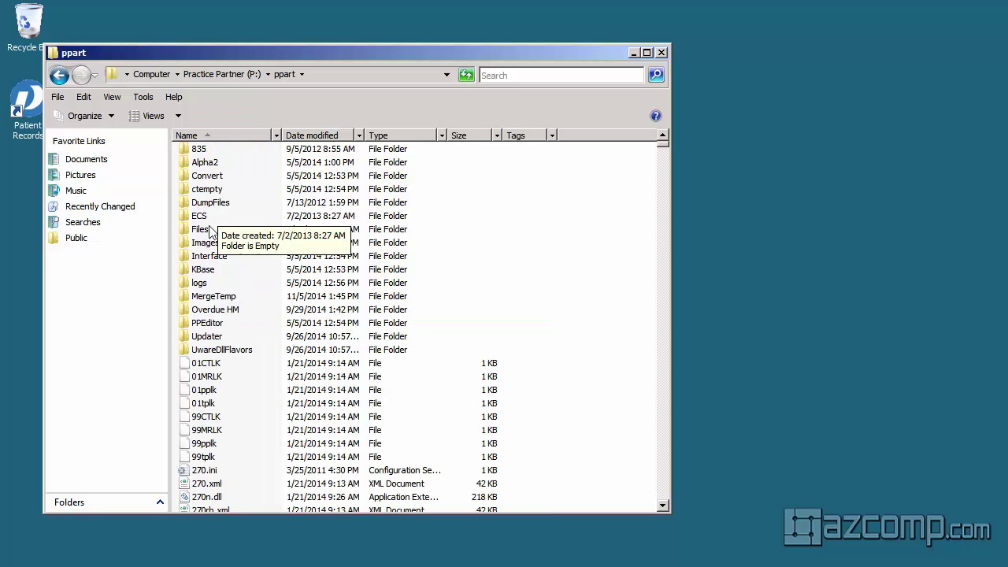
double_click(207, 230)
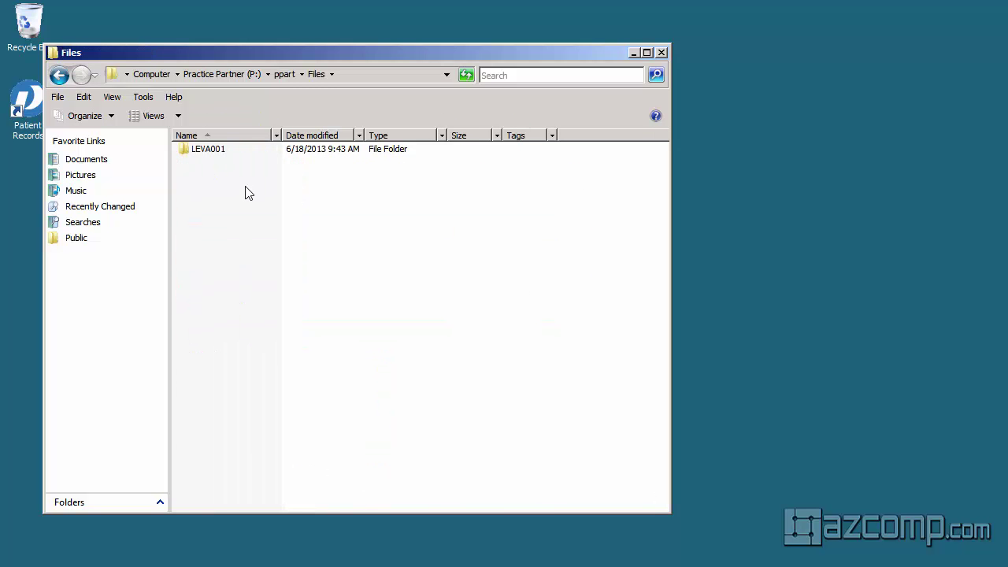
- Drill down through the nested LEV folders from LEVA001 to LEVT001
double_click(216, 155)
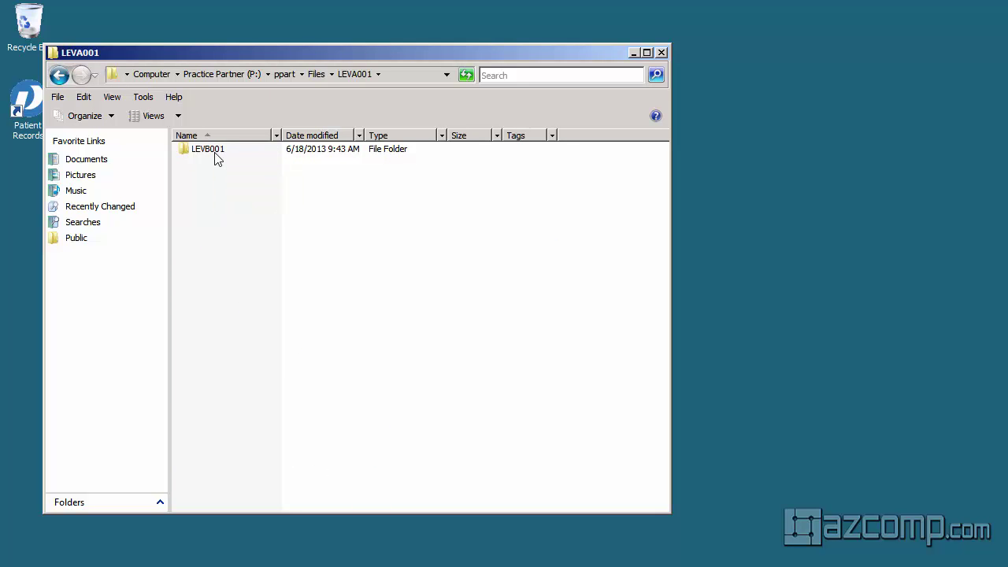
double_click(216, 155)
double_click(216, 156)
click(216, 155)
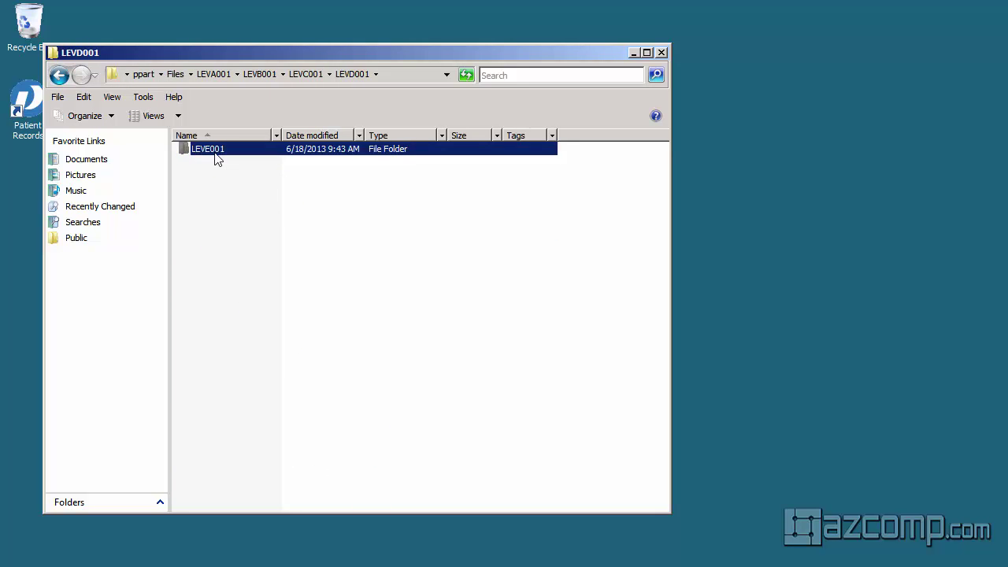
double_click(216, 155)
double_click(215, 155)
double_click(216, 155)
click(213, 152)
double_click(214, 153)
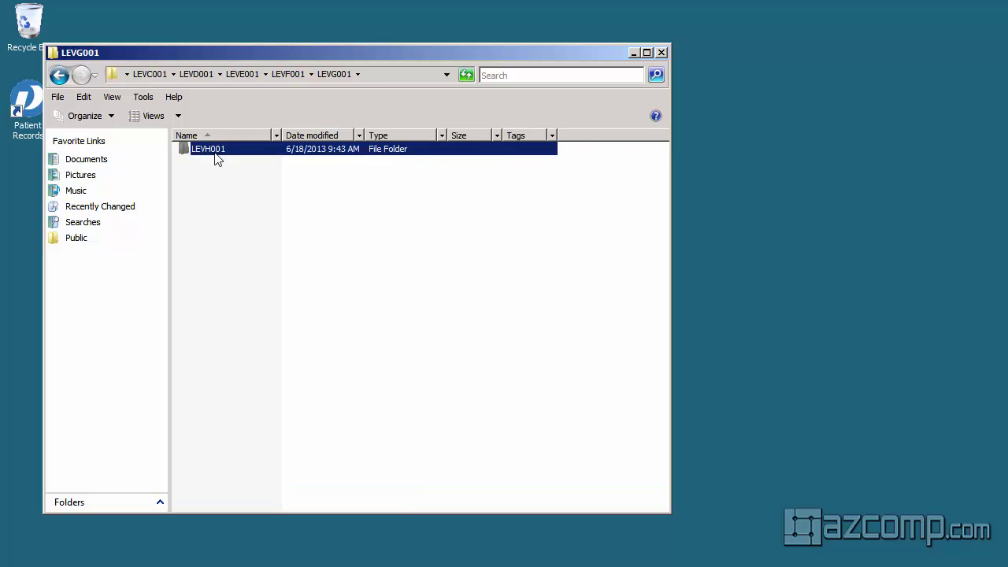
double_click(216, 156)
double_click(216, 156)
double_click(217, 157)
double_click(217, 157)
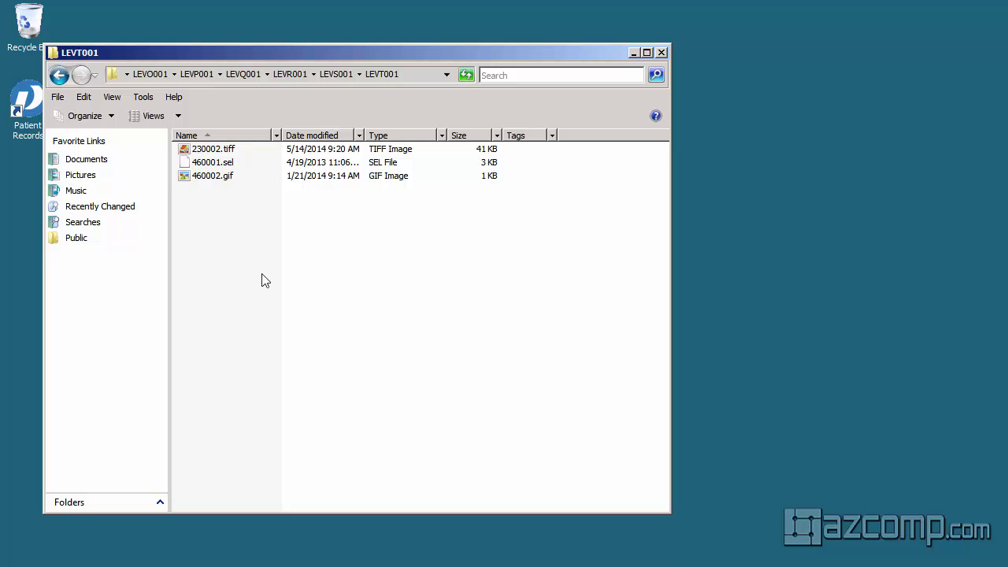
- Open the Choose Default Program dialog for 230002.tiff through its Open With menu
click(201, 154)
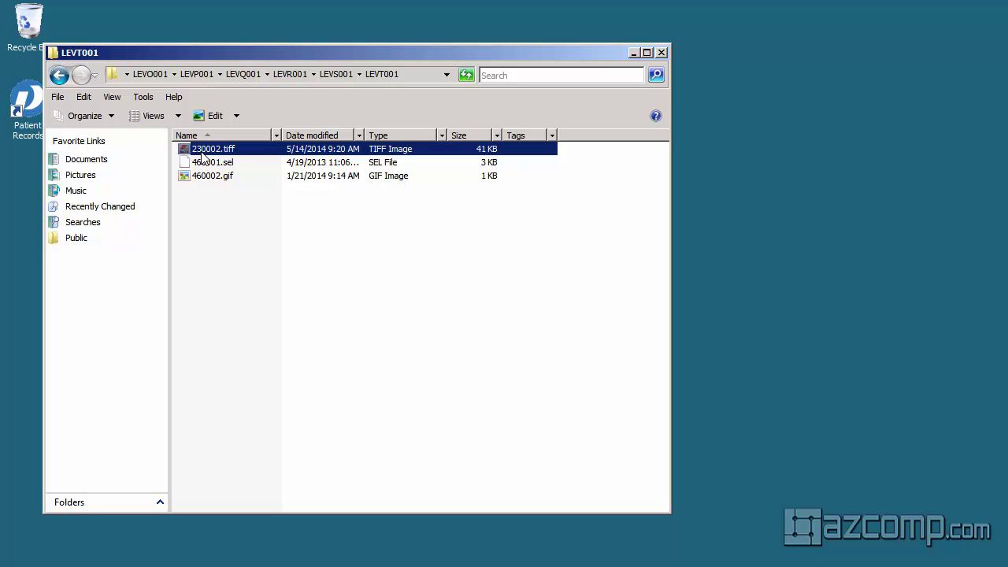
right_click(203, 156)
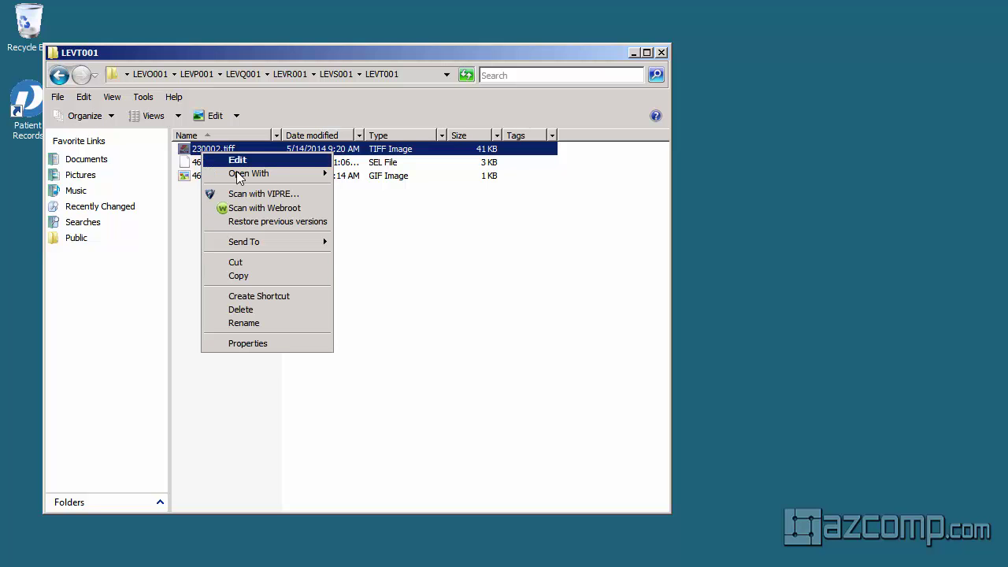
mouse_move(239, 176)
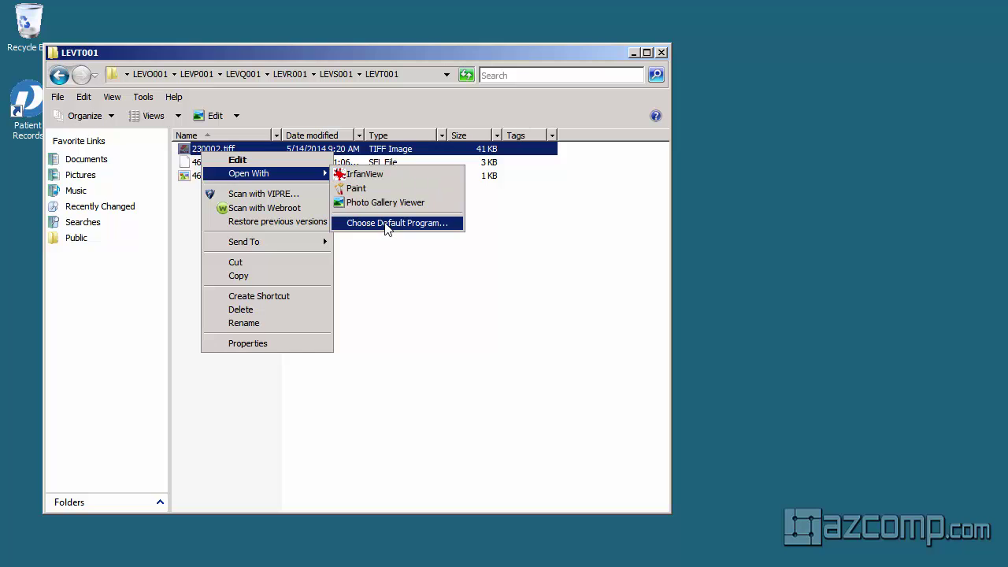
click(384, 223)
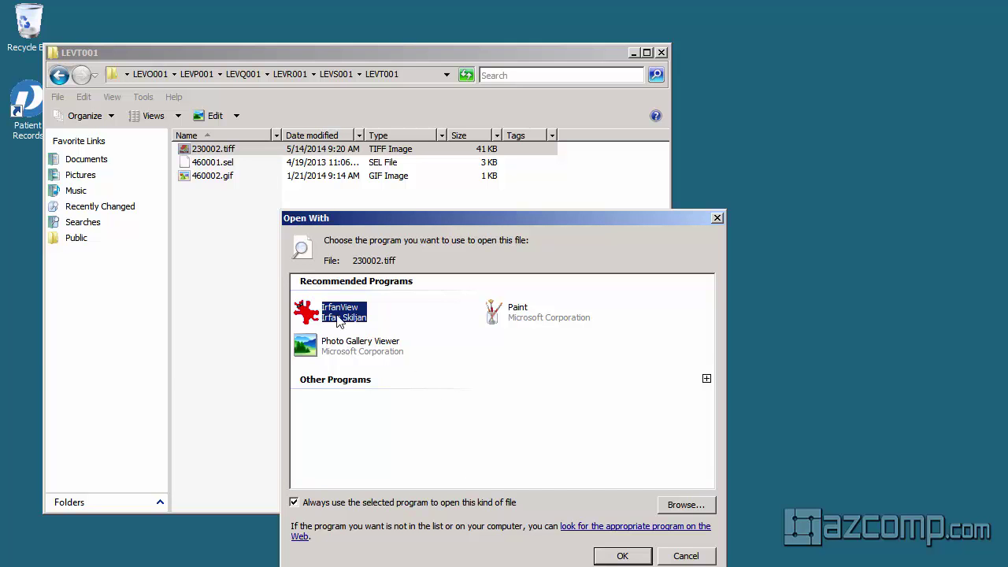
- Make IrfanView the TIFF default, dismiss its file-header error, and close IrfanView
double_click(337, 318)
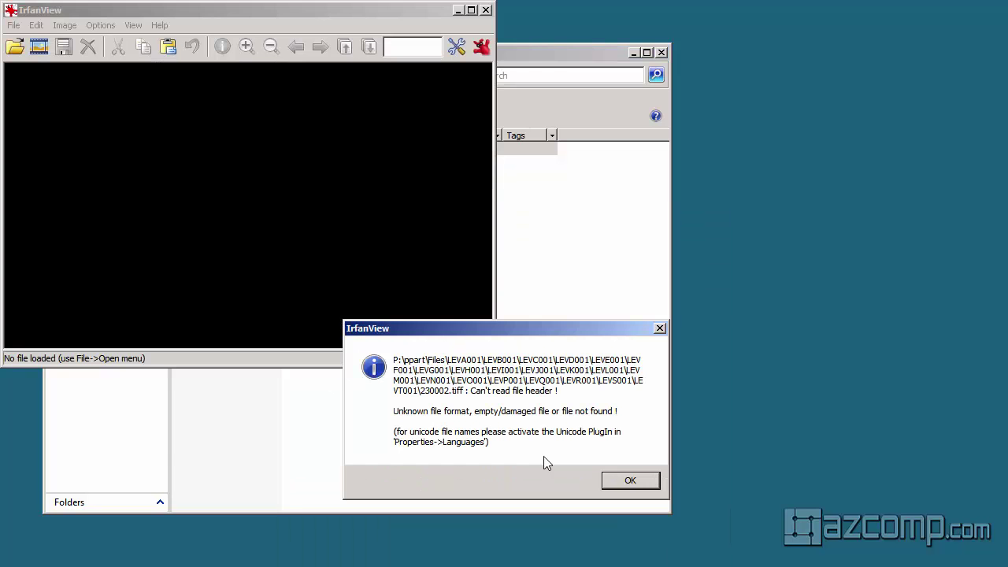
click(630, 480)
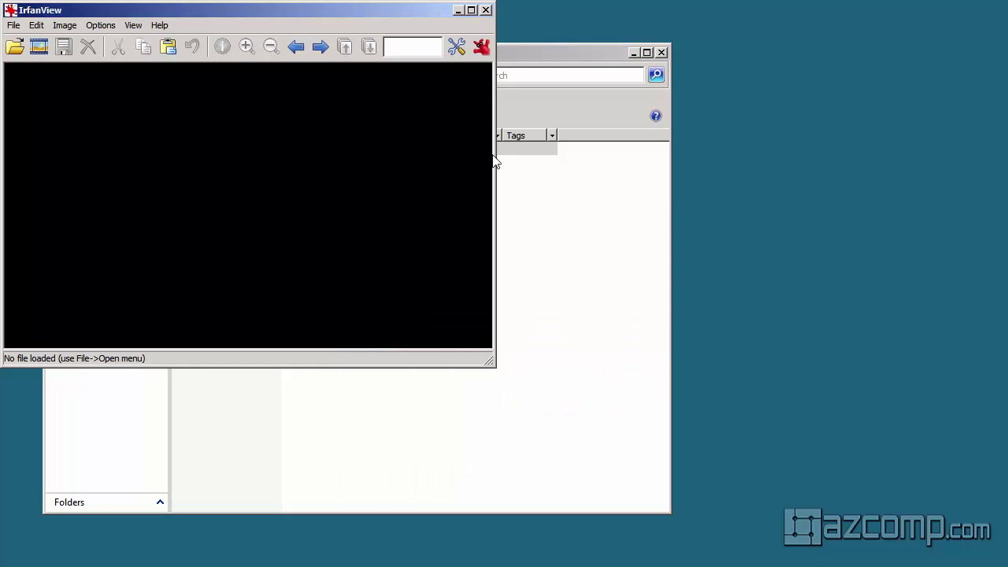
click(486, 10)
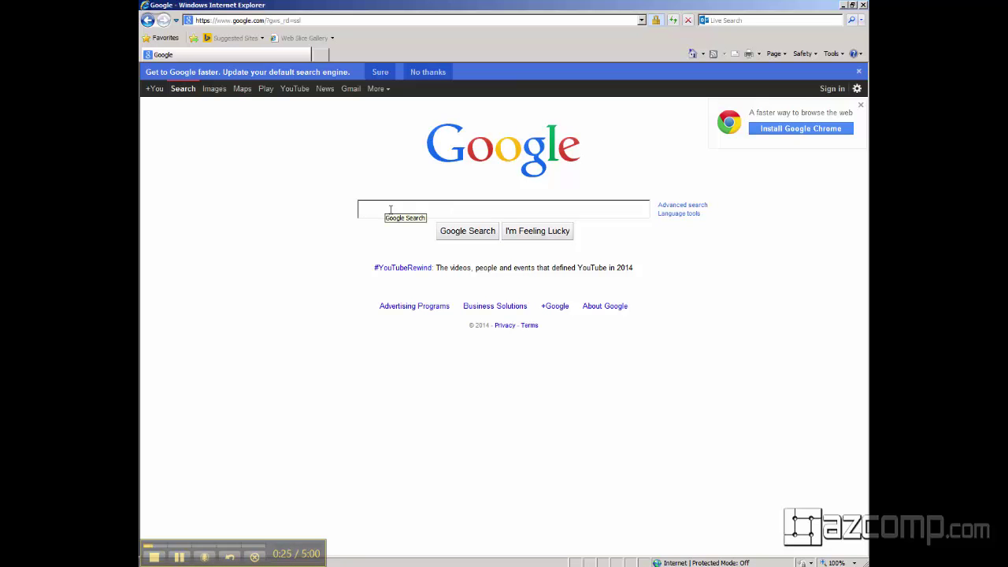
- Search Google for 'irfanview' and open the Download IrfanView page from the official result
text(irf)
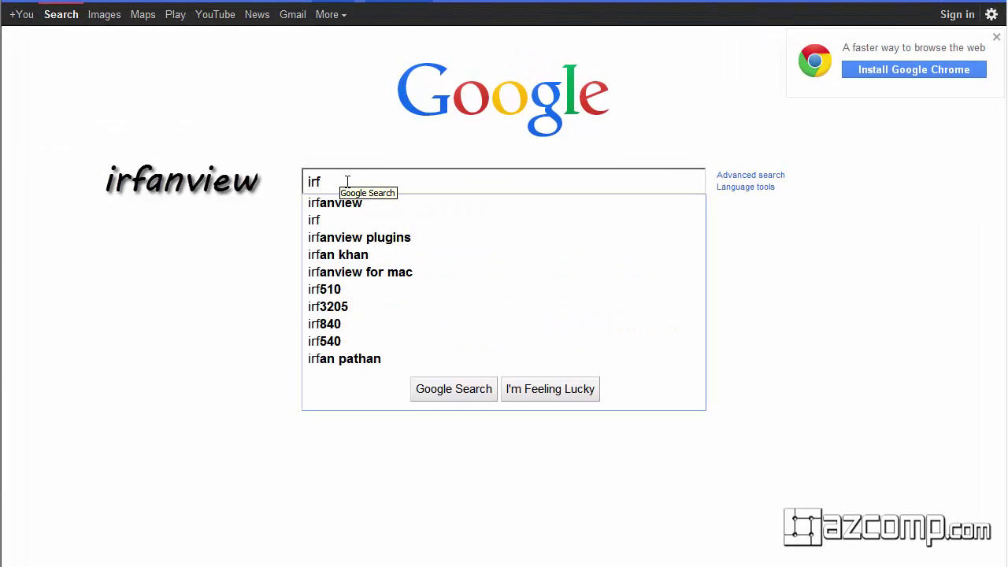
key(Down)
key(Return)
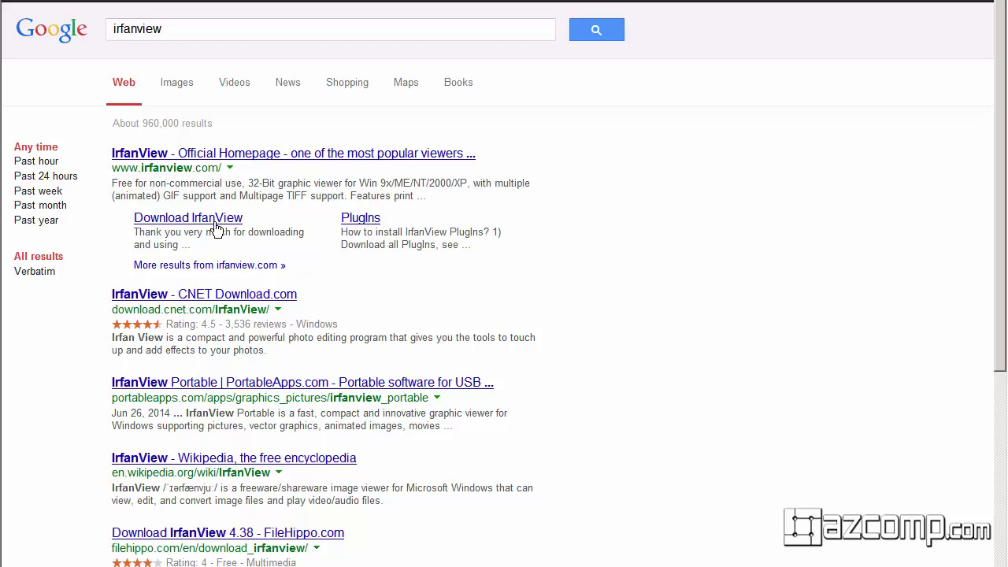
click(210, 224)
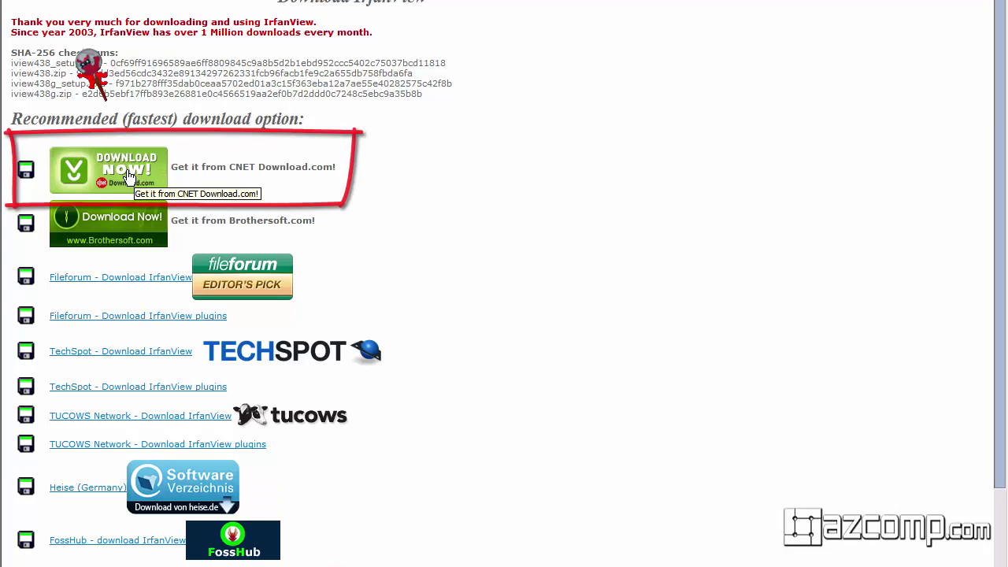
- On CNET Download.com, maximize the window and start downloading iview438_setup.exe
click(126, 175)
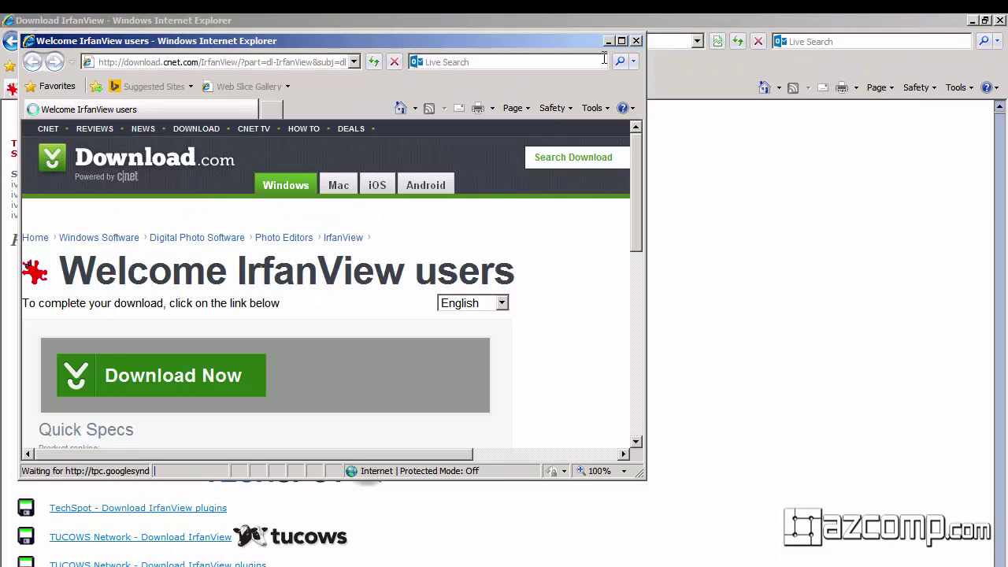
click(620, 41)
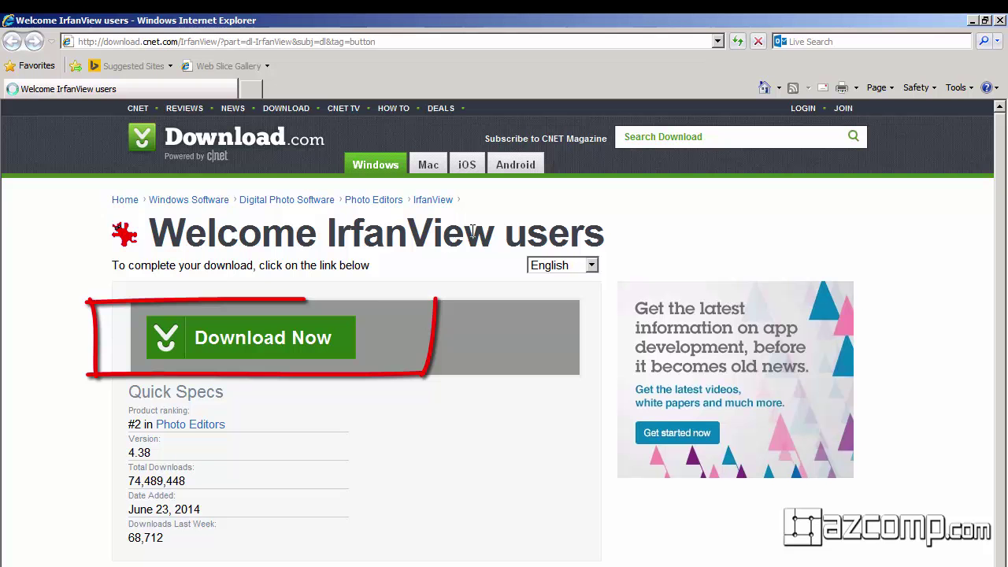
click(271, 341)
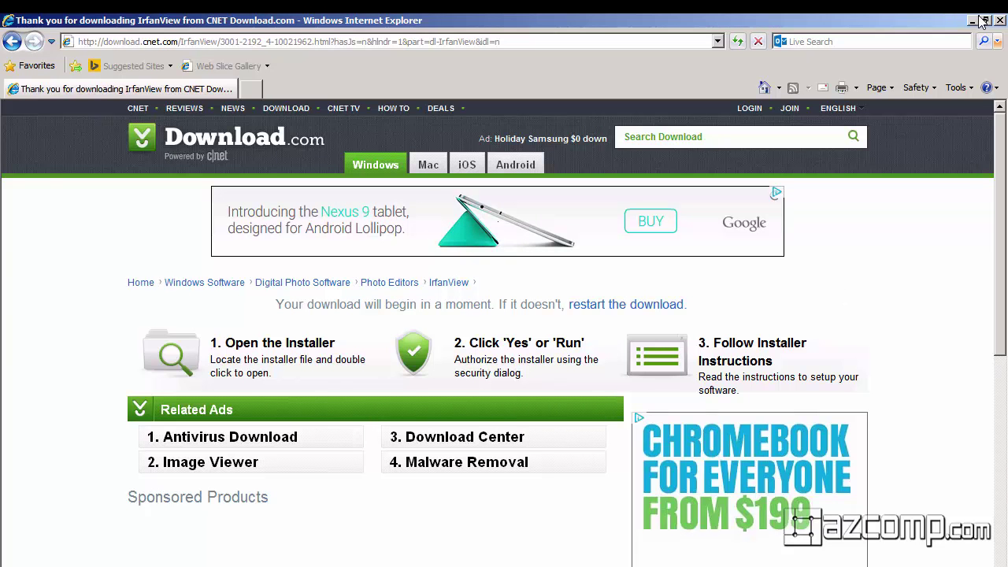
mouse_move(982, 28)
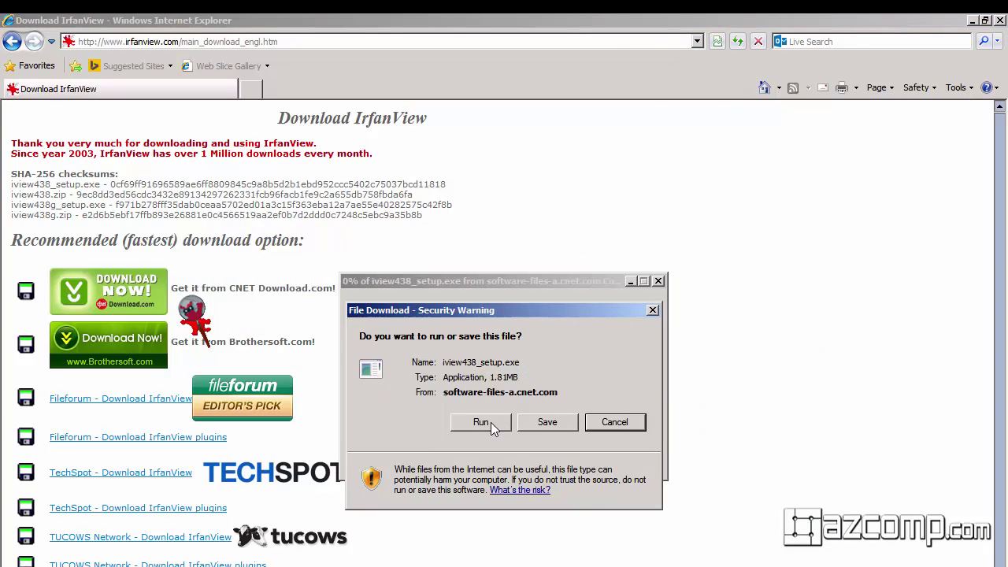
- Run iview438_setup.exe with all shortcuts unchecked and only TIF/TIFF selected for association
click(482, 422)
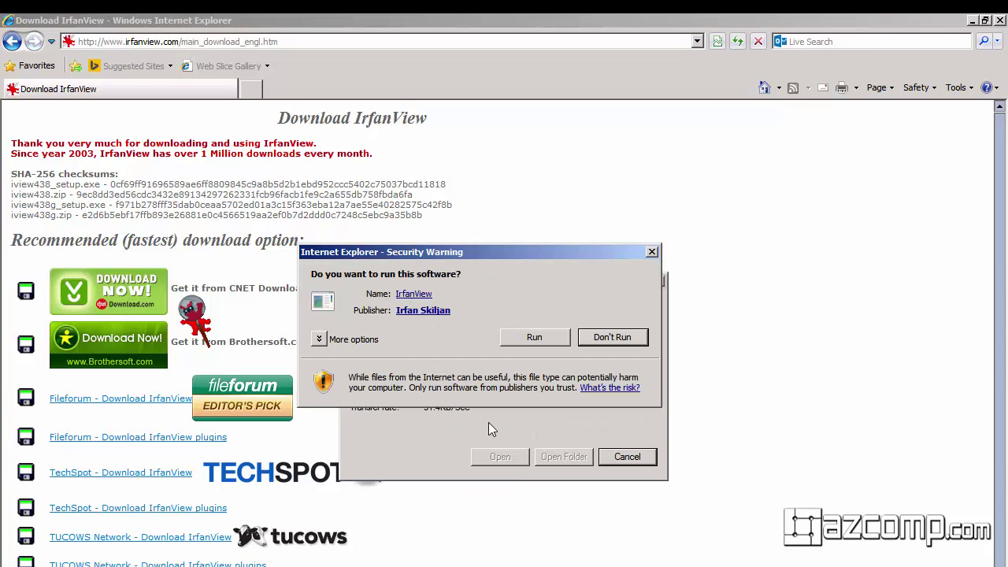
click(538, 337)
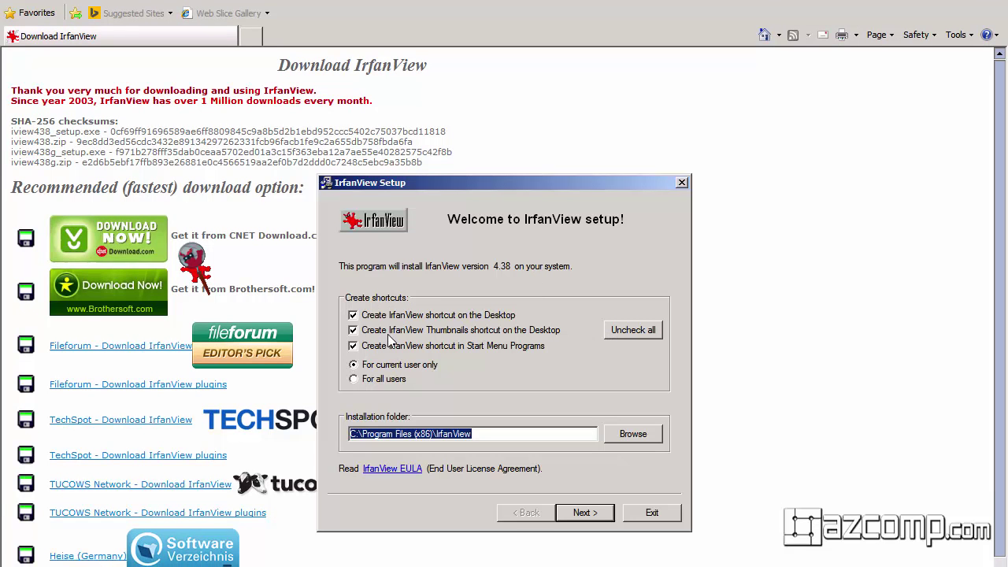
click(612, 334)
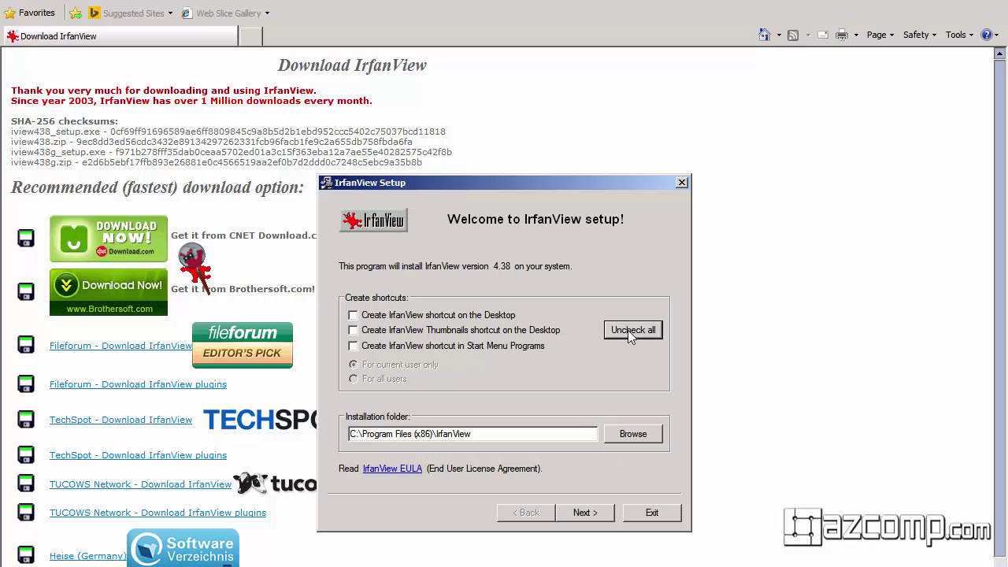
click(573, 512)
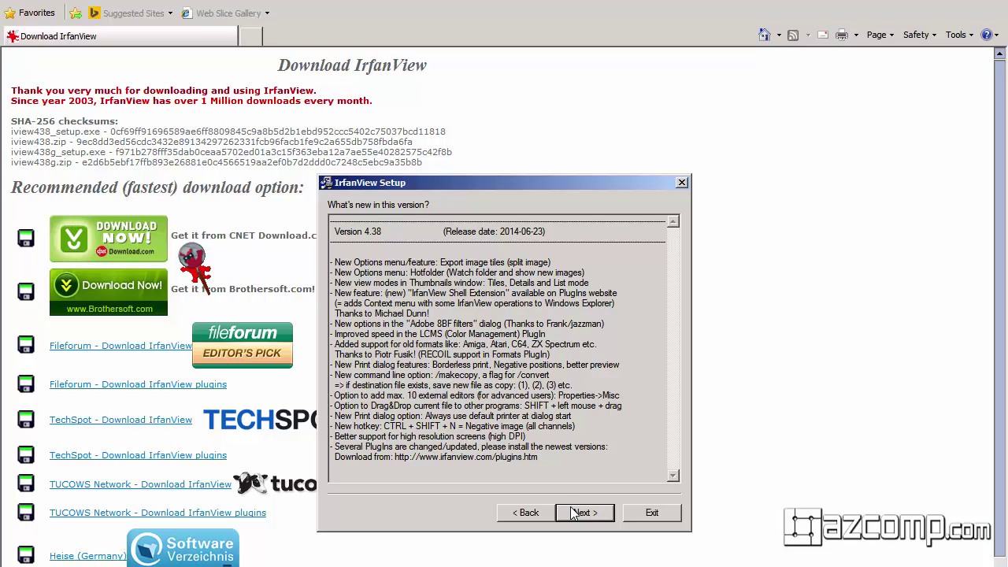
click(581, 513)
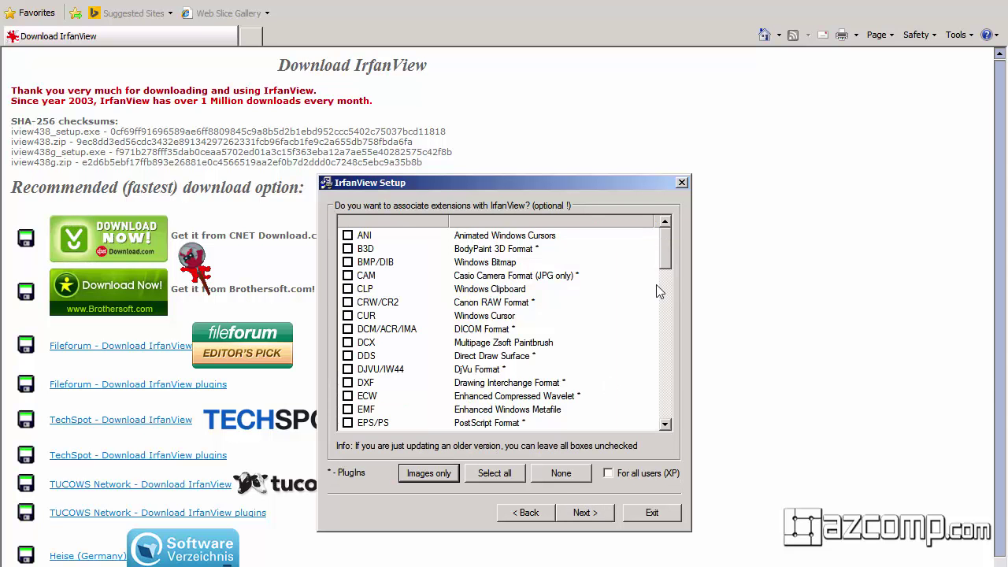
drag(662, 262, 658, 319)
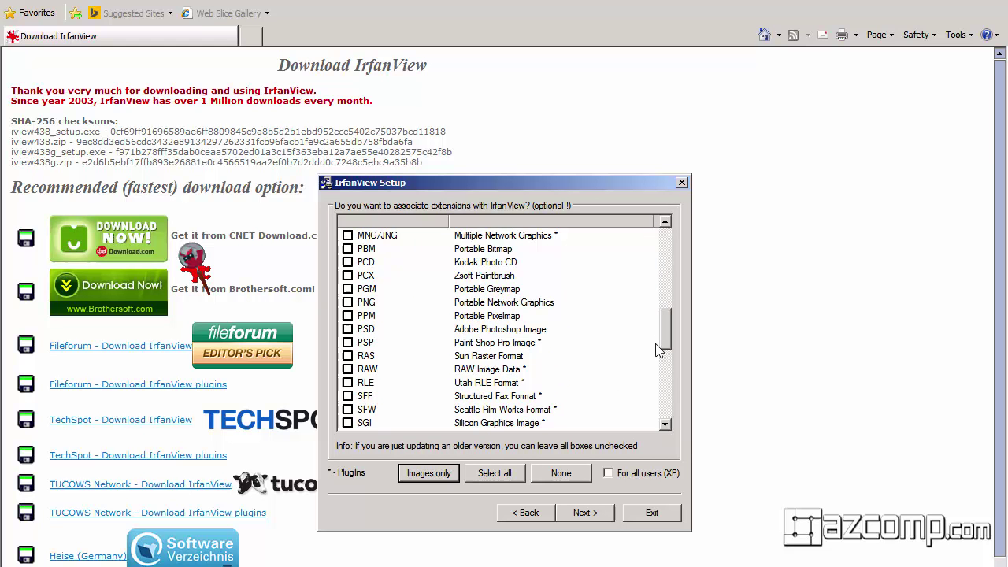
drag(658, 350, 657, 371)
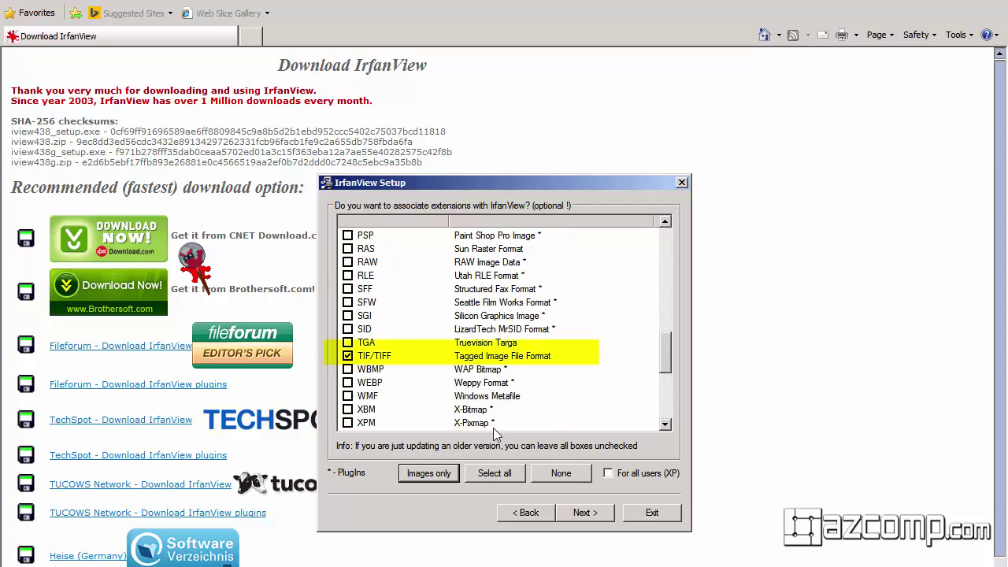
- Accept the association choices and untick the Google Toolbar and Google Chrome offers
click(574, 513)
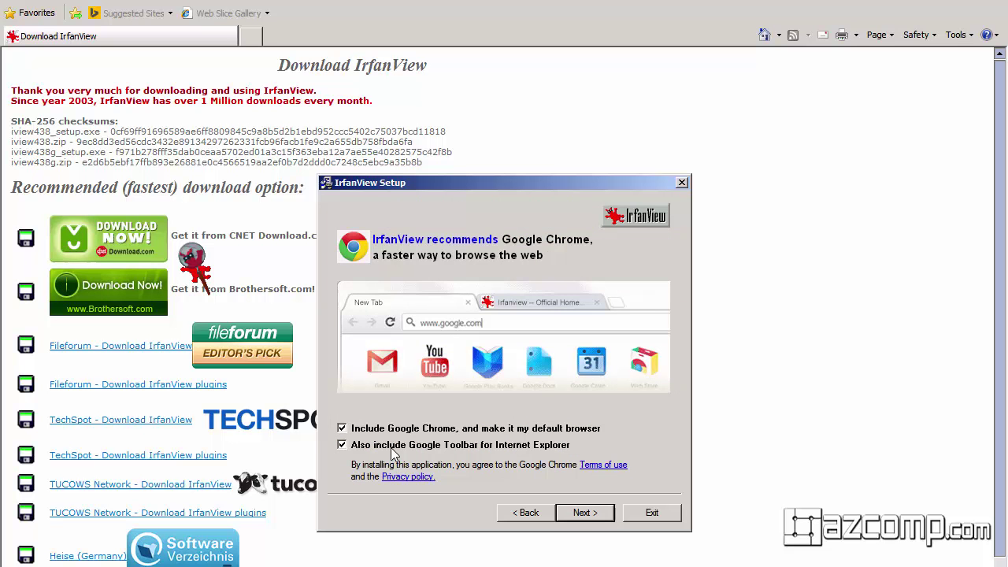
click(343, 446)
click(344, 429)
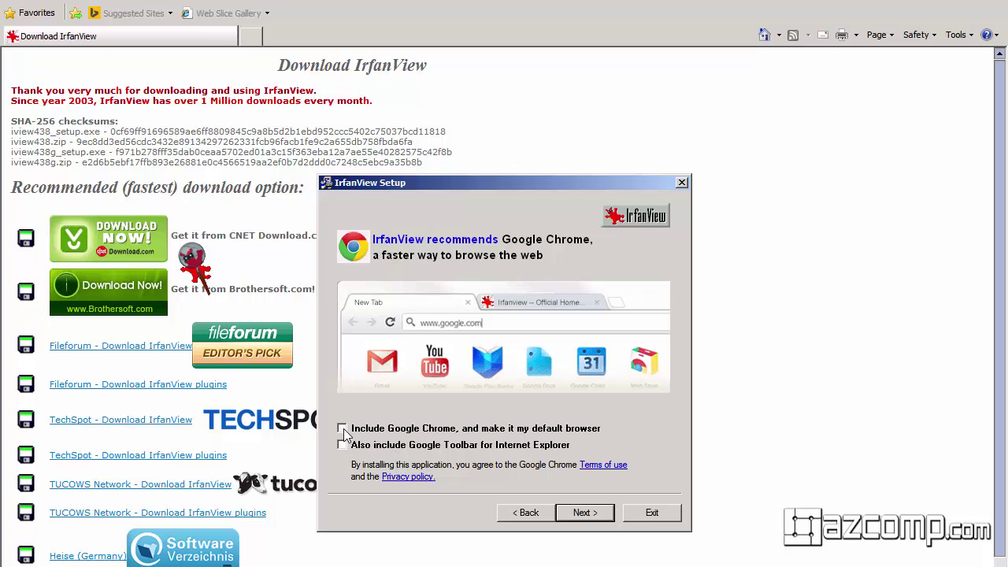
- Install IrfanView to C:\Program Files (x86)\IrfanView, confirm the association change, and launch it
click(574, 517)
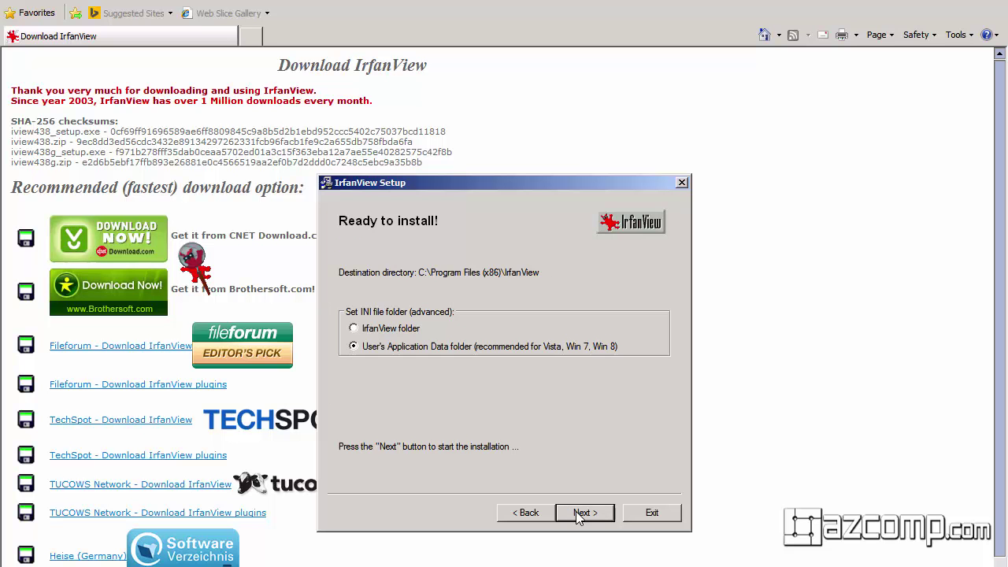
click(579, 516)
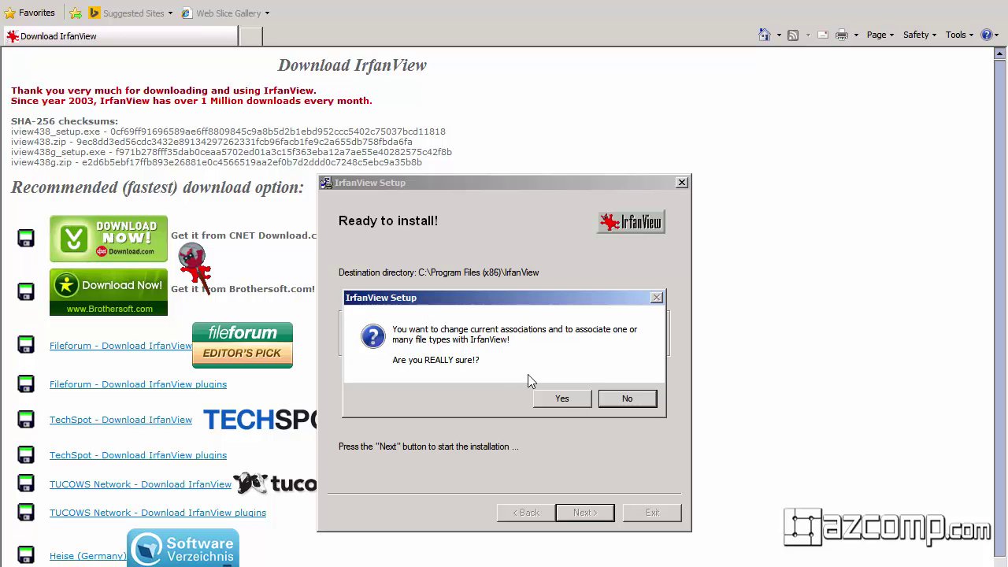
click(559, 399)
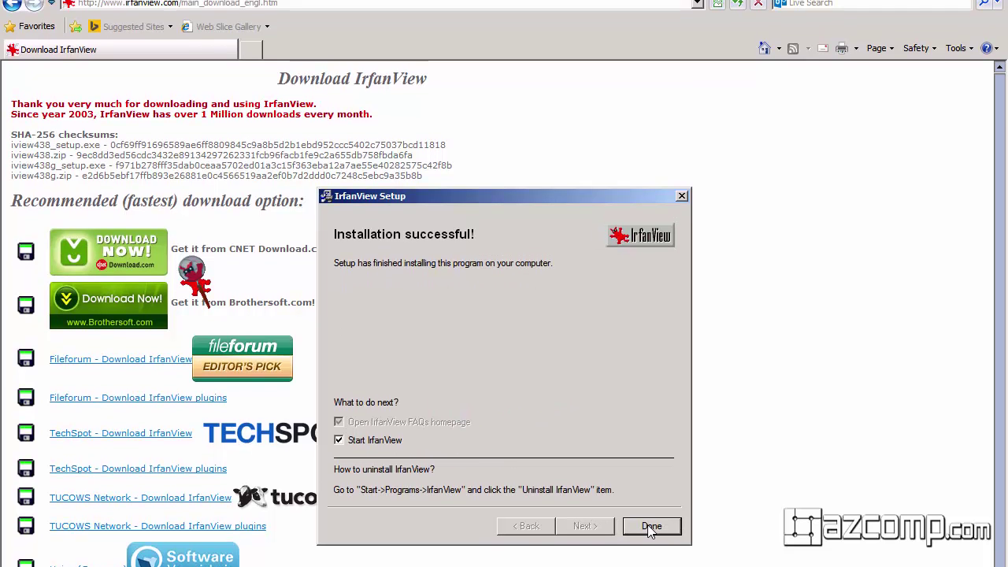
click(651, 512)
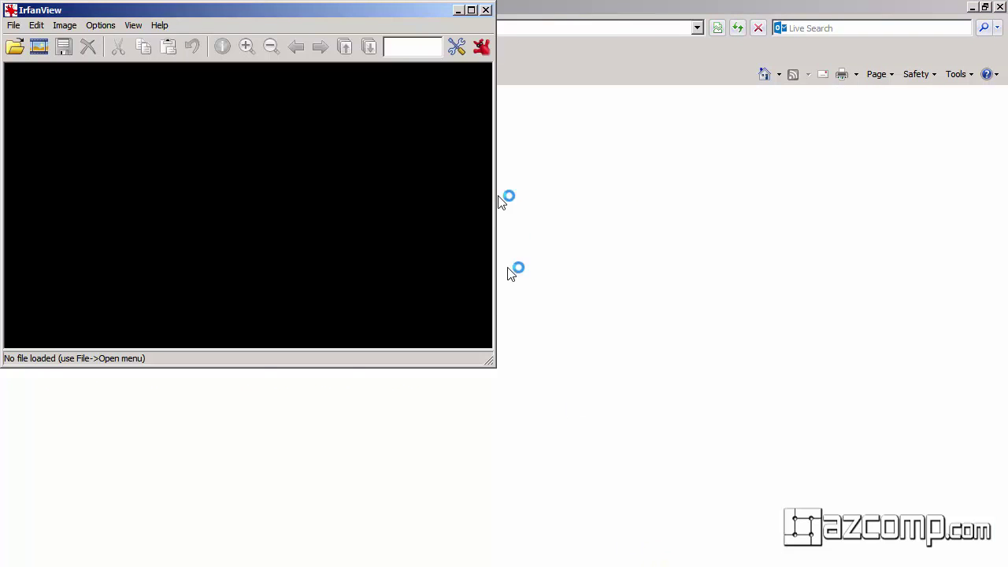
- Close the empty IrfanView window and Internet Explorer with all its tabs
click(486, 10)
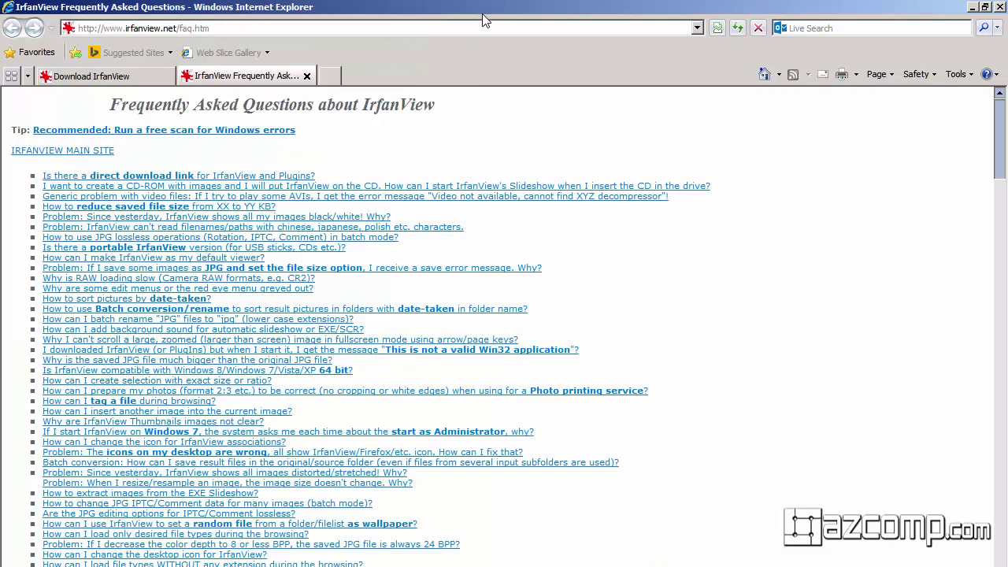
click(999, 8)
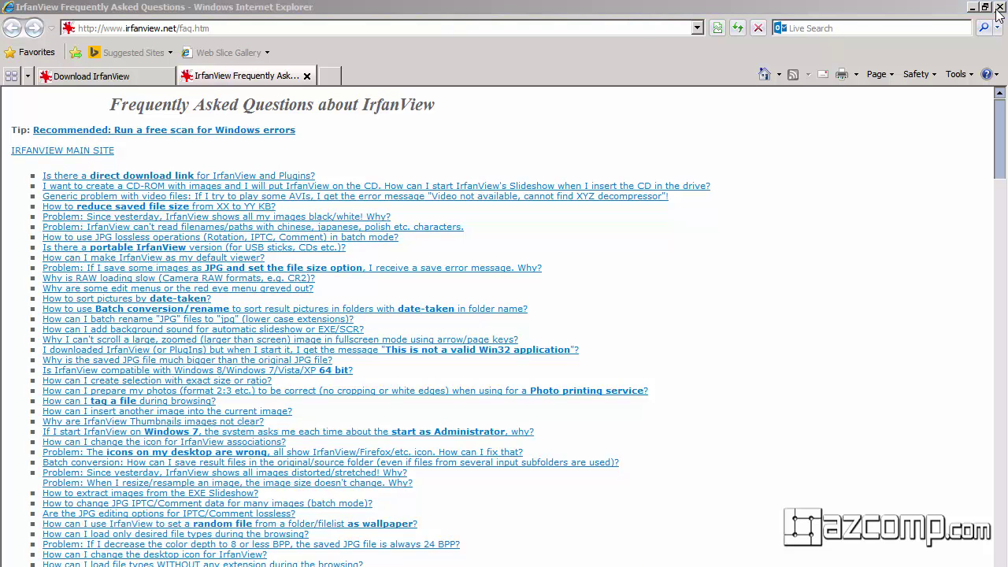
click(493, 404)
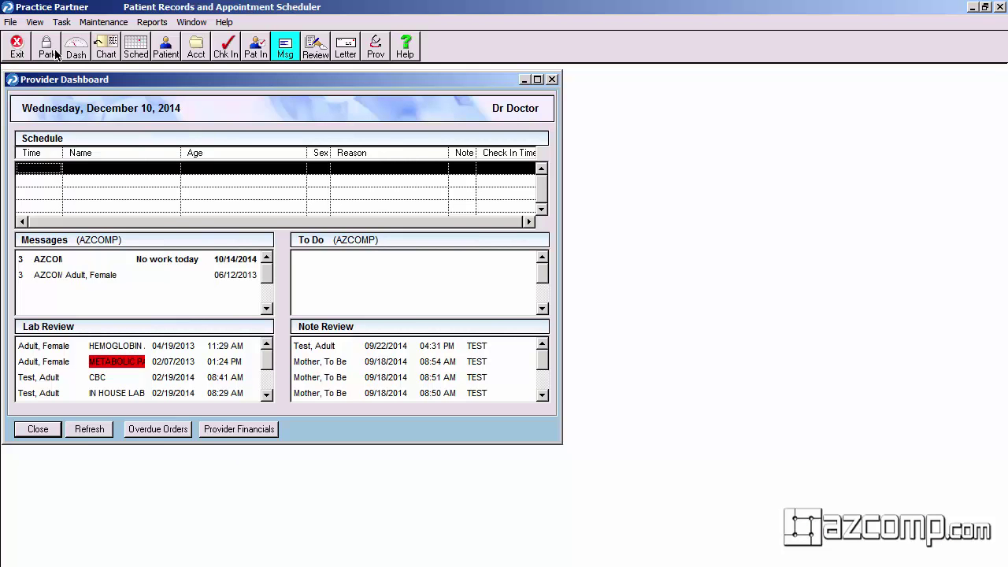
- Open the first recently reviewed patient's chart from Practice Partner's File menu
click(11, 22)
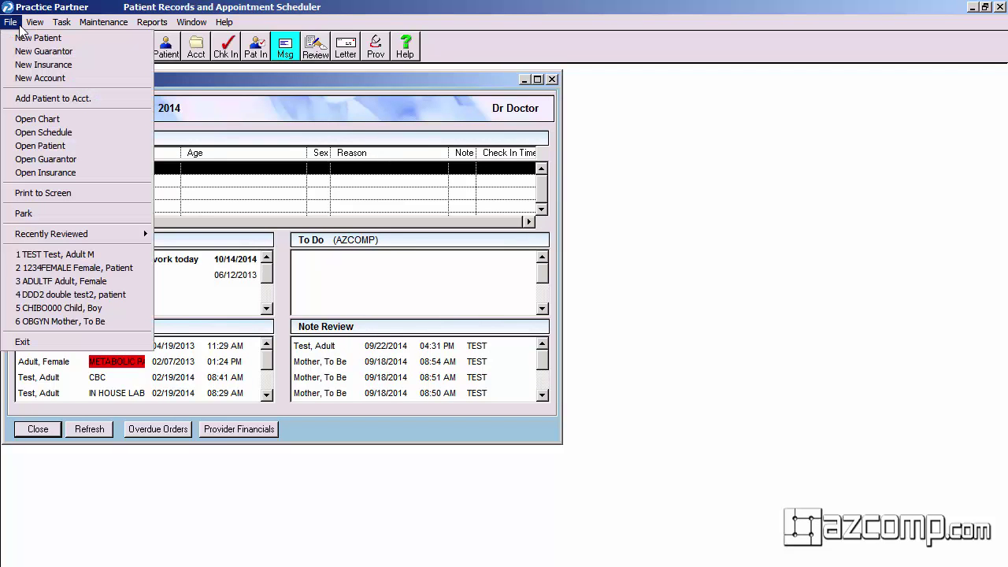
click(67, 256)
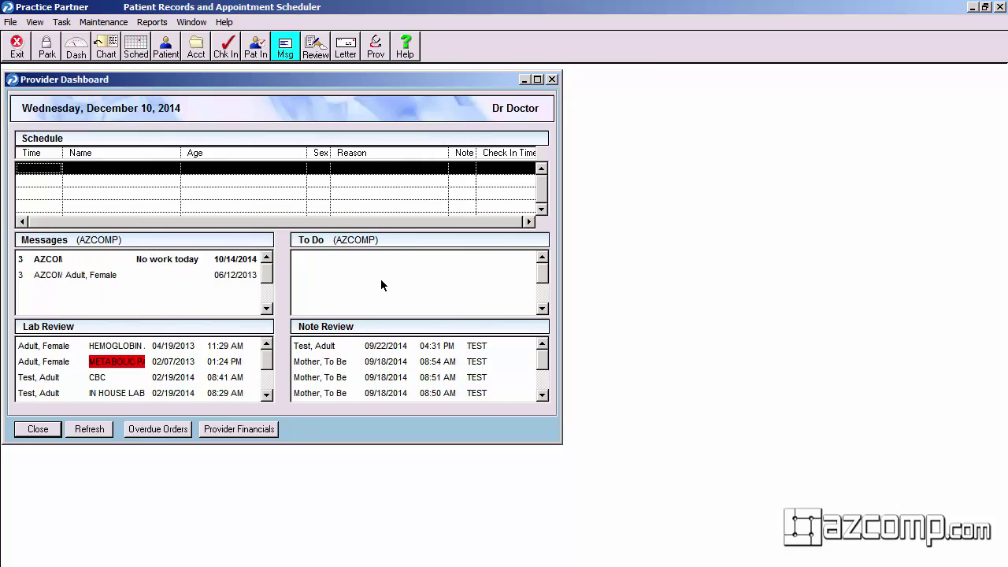